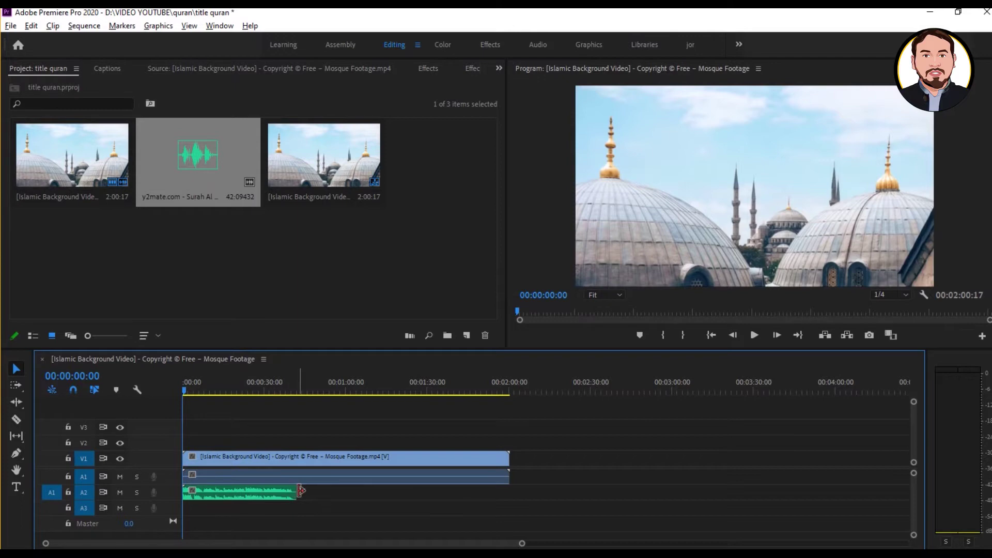
- Cut the mosque background video at 00:00:42:11, where the recitation audio ends, and delete the remaining part
{"action": "left_click_drag", "start_coordinate": [298, 388], "coordinate": [299, 389]}
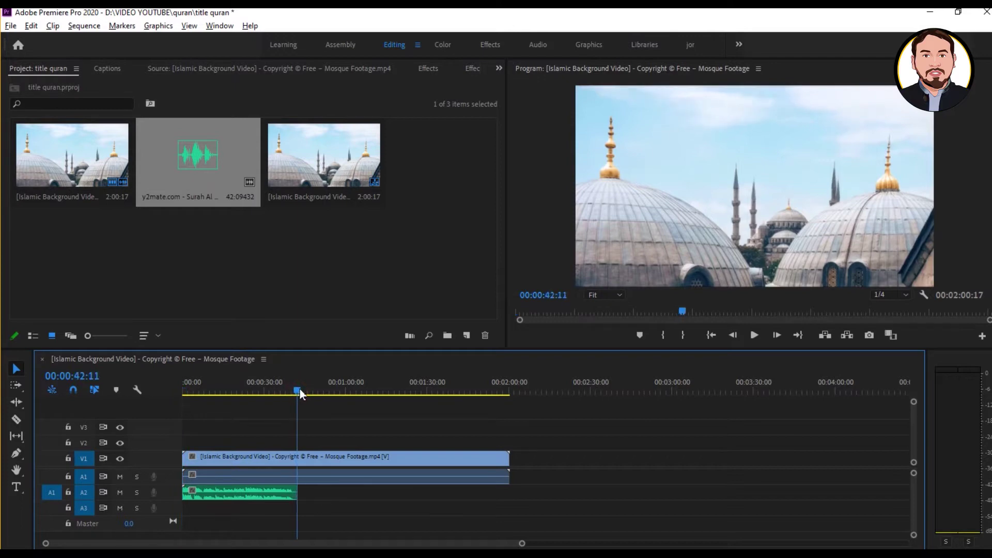
{"action": "left_click", "coordinate": [17, 420]}
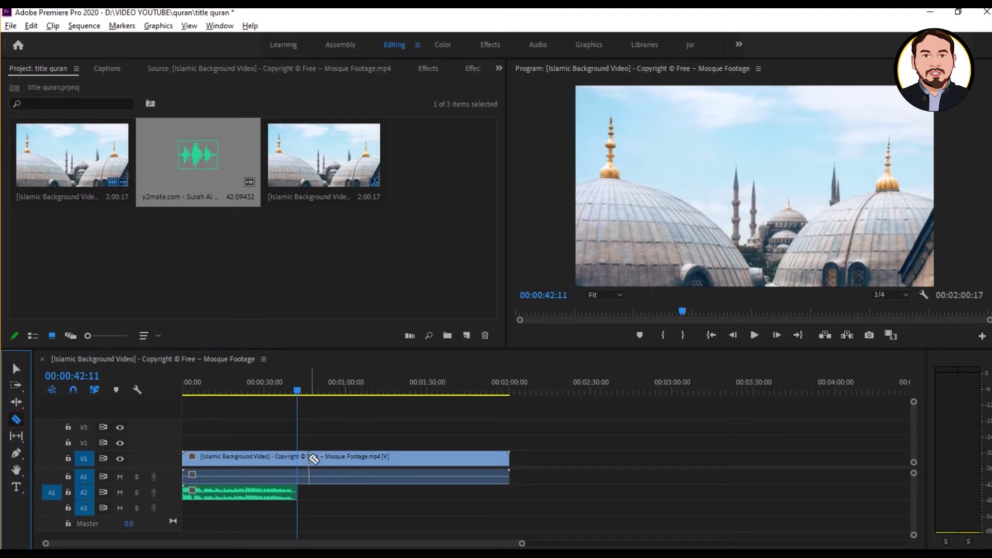
{"action": "left_click", "coordinate": [298, 457]}
{"action": "left_click", "coordinate": [17, 369]}
{"action": "left_click", "coordinate": [339, 457]}
{"action": "key", "text": "Delete"}
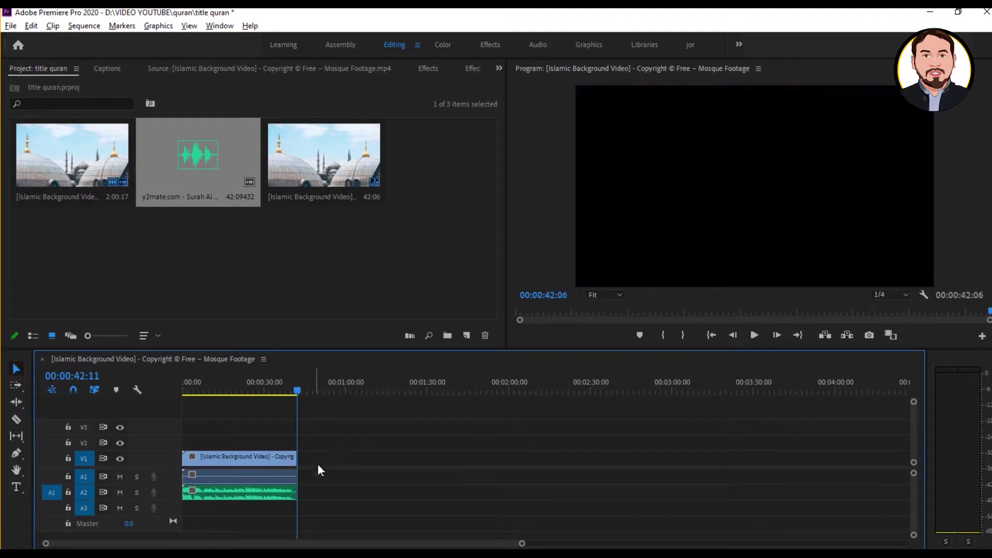
- Unlink and delete the background video's own audio, and move the recitation clip up to track A1
{"action": "left_click", "coordinate": [256, 474]}
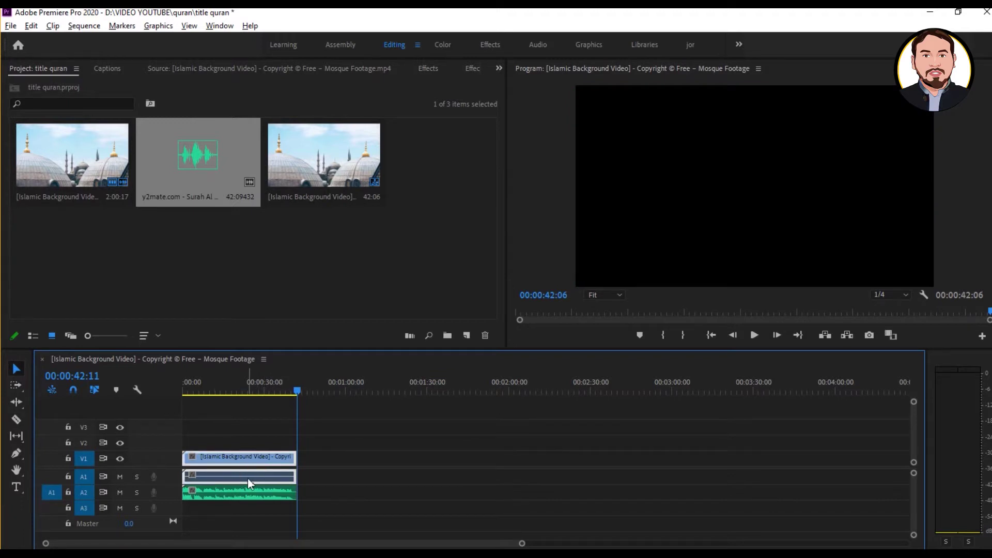
{"action": "right_click", "coordinate": [249, 483]}
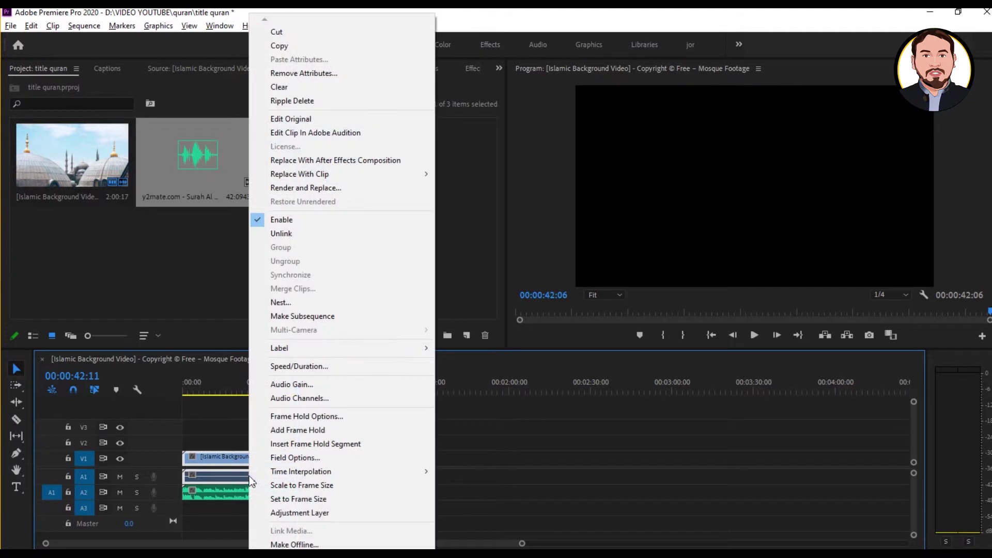
{"action": "left_click", "coordinate": [293, 232]}
{"action": "left_click", "coordinate": [274, 472]}
{"action": "key", "text": "Delete"}
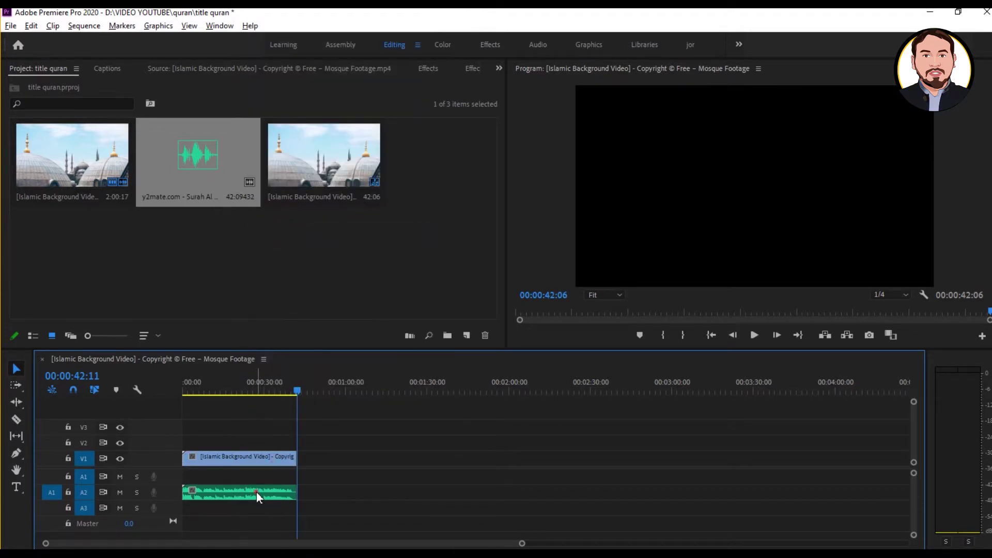
{"action": "left_click", "coordinate": [240, 492]}
{"action": "left_click_drag", "start_coordinate": [240, 491], "coordinate": [241, 477]}
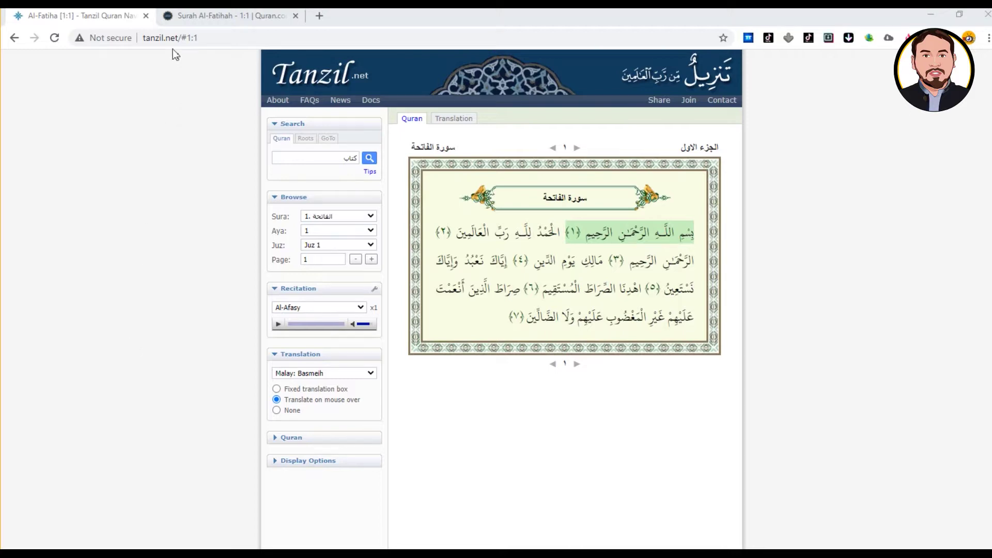
- Copy the first verse of Surah Al-Fatiha from the Tanzil page and switch back to Premiere Pro
{"action": "left_click", "coordinate": [204, 20]}
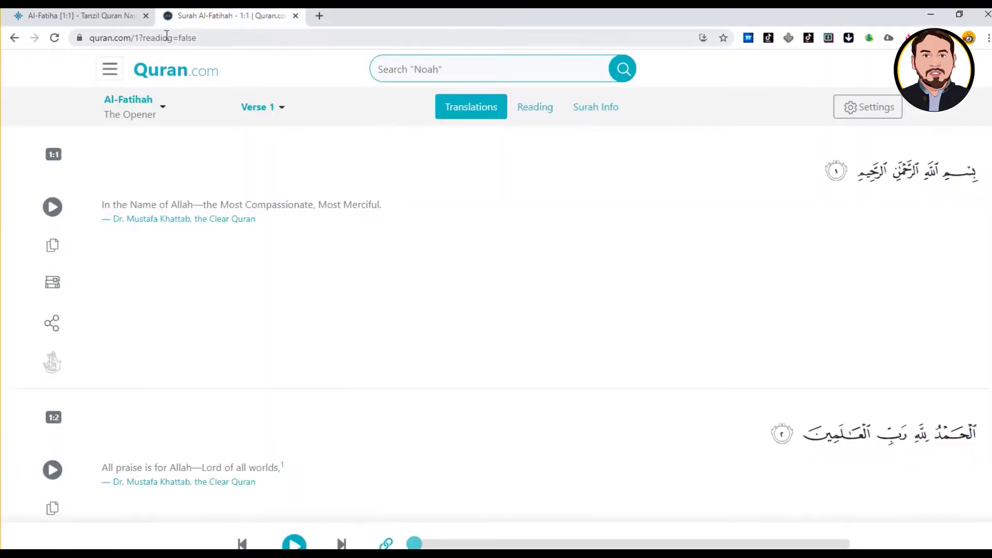
{"action": "left_click", "coordinate": [91, 16]}
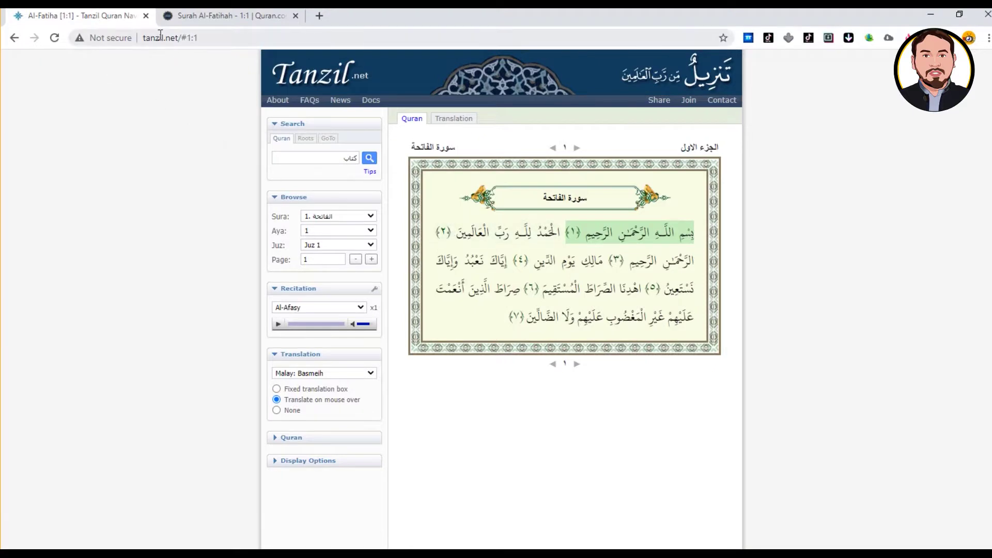
{"action": "left_click_drag", "start_coordinate": [590, 228], "coordinate": [700, 244]}
{"action": "left_click", "coordinate": [233, 15]}
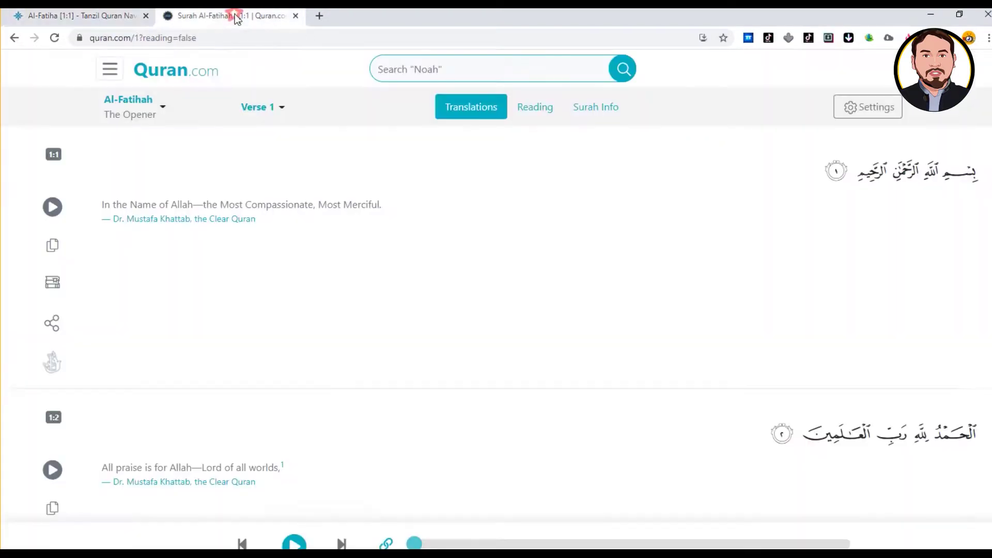
{"action": "left_click", "coordinate": [97, 18]}
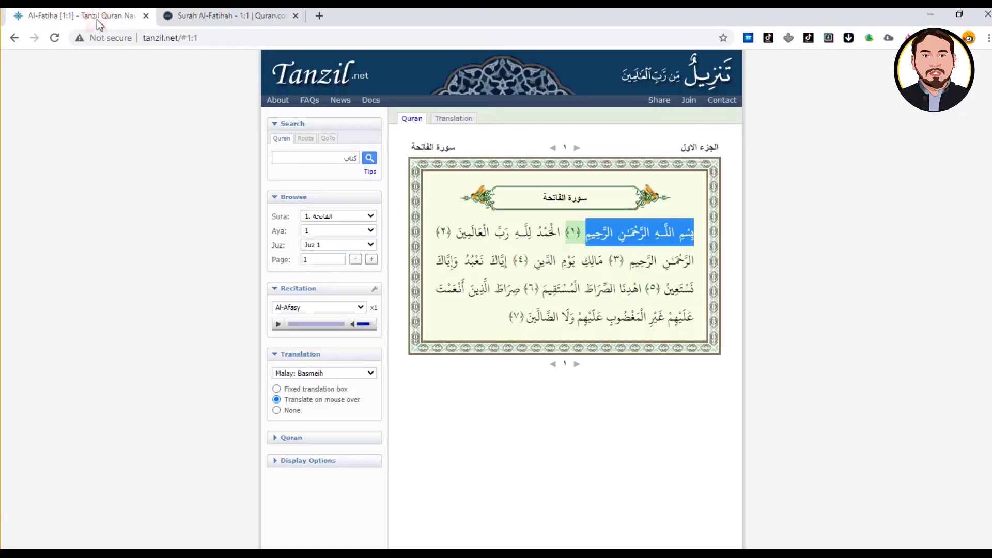
{"action": "mouse_move", "coordinate": [615, 236]}
{"action": "left_click_drag", "start_coordinate": [586, 233], "coordinate": [694, 235]}
{"action": "right_click", "coordinate": [692, 235]}
{"action": "left_click", "coordinate": [696, 247]}
{"action": "key", "text": "alt+Tab"}
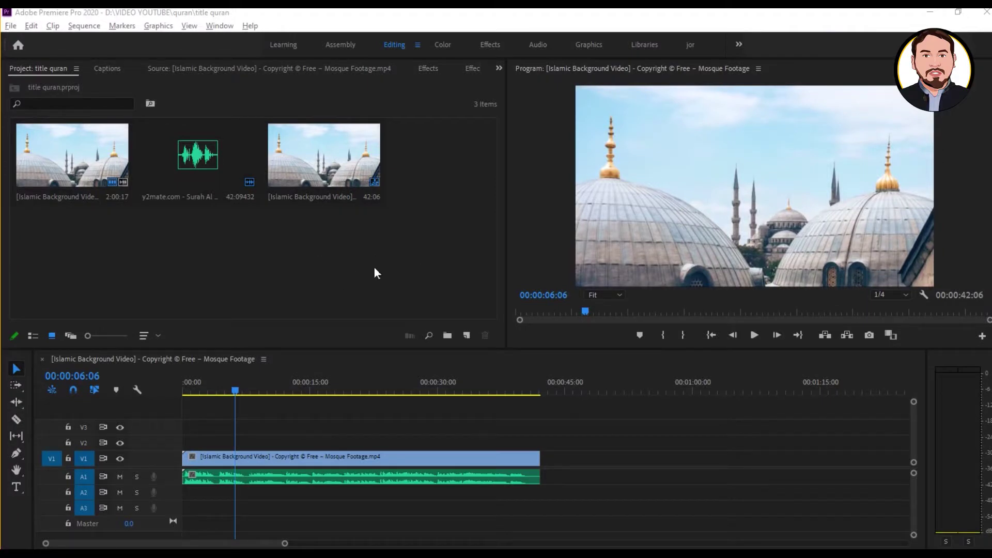
- Create a new captions item with the Open Captions standard at 30.00 fps and 1280 × 720
{"action": "left_click", "coordinate": [466, 335]}
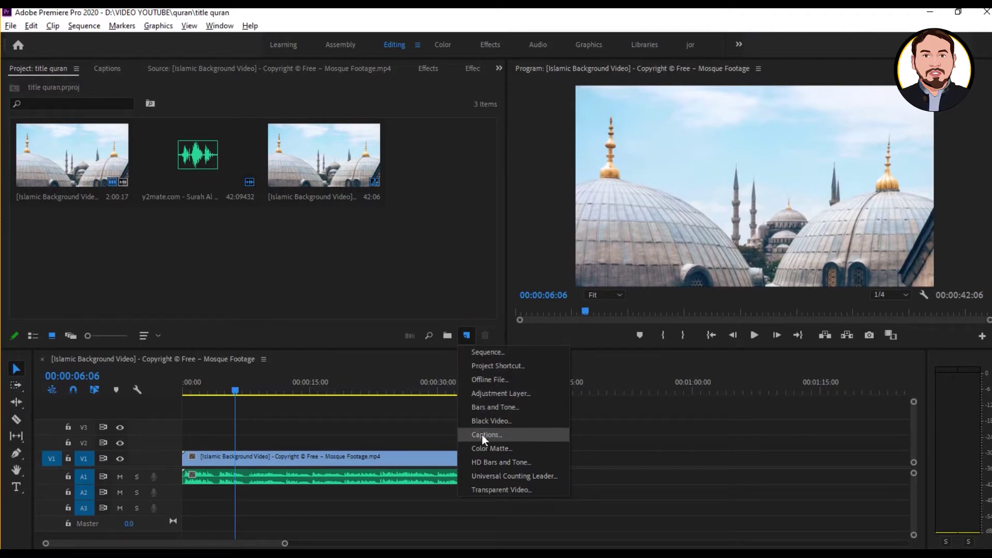
{"action": "left_click", "coordinate": [10, 26]}
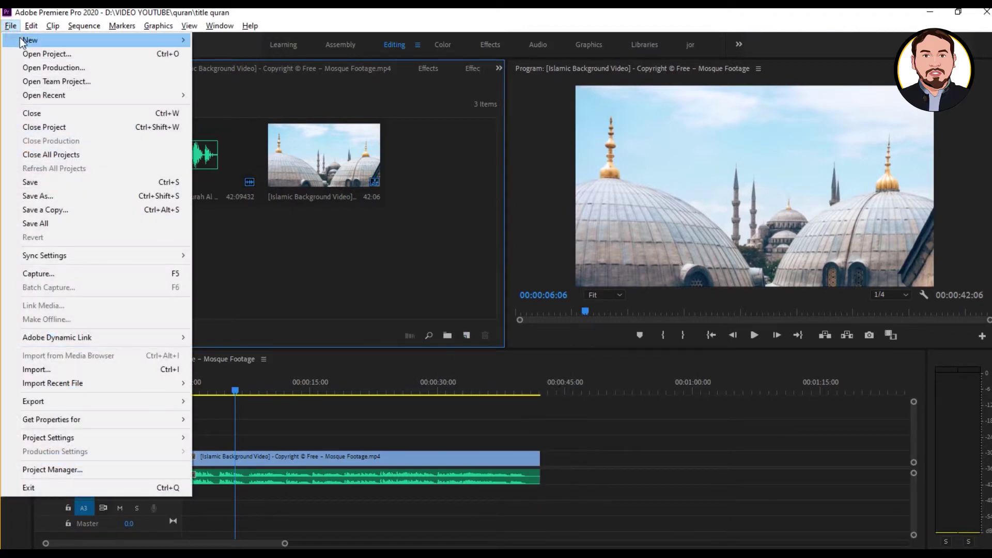
{"action": "mouse_move", "coordinate": [21, 41]}
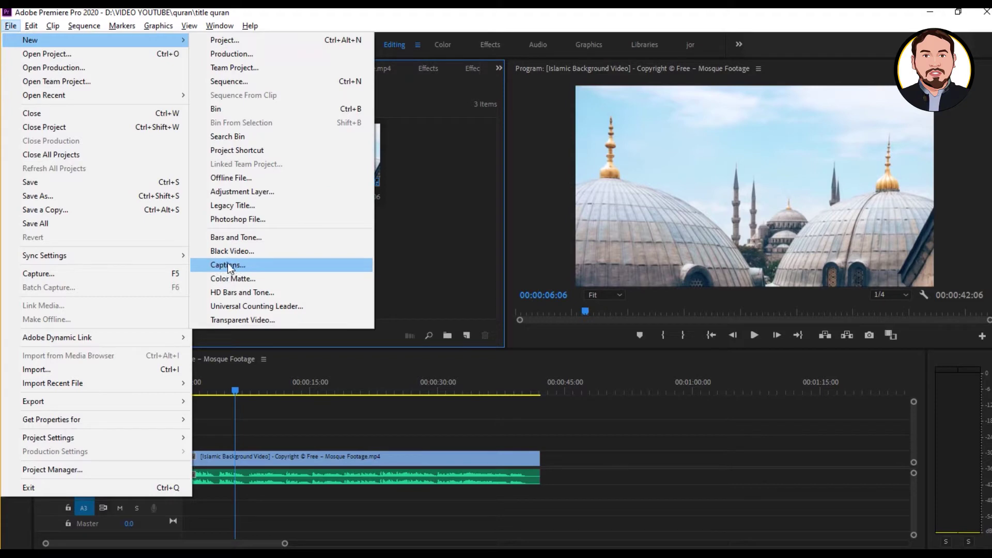
{"action": "left_click", "coordinate": [467, 334]}
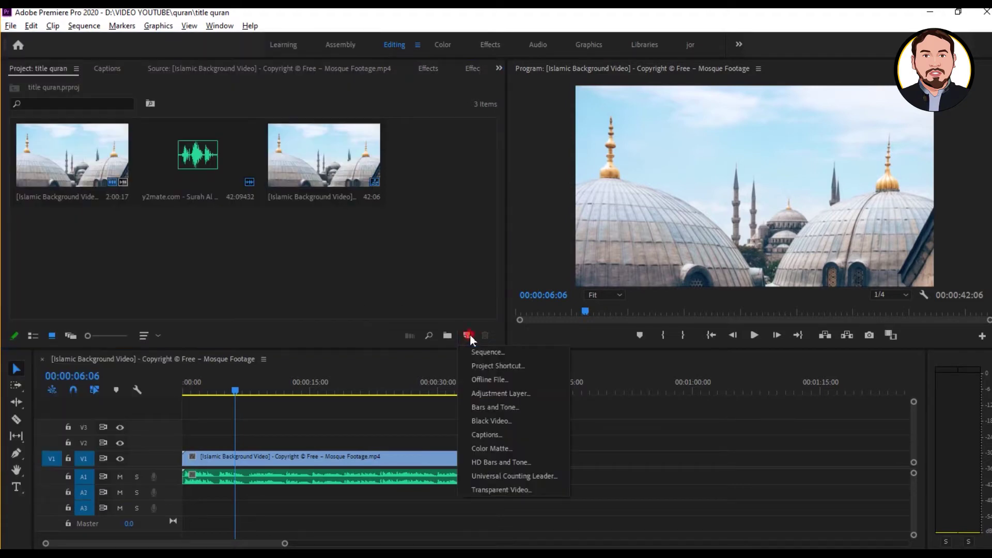
{"action": "left_click", "coordinate": [495, 433]}
{"action": "left_click", "coordinate": [491, 201]}
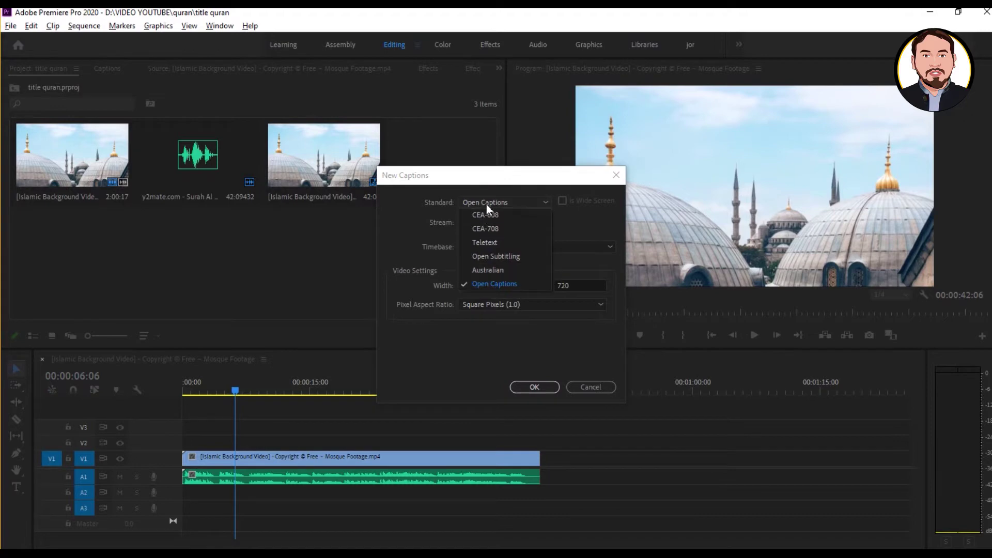
{"action": "left_click", "coordinate": [485, 285]}
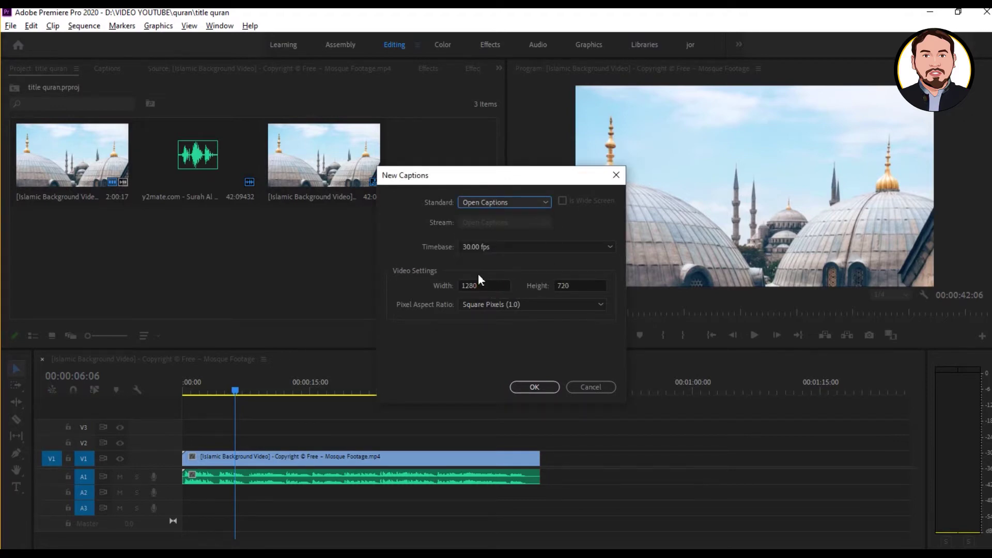
{"action": "left_click", "coordinate": [532, 387]}
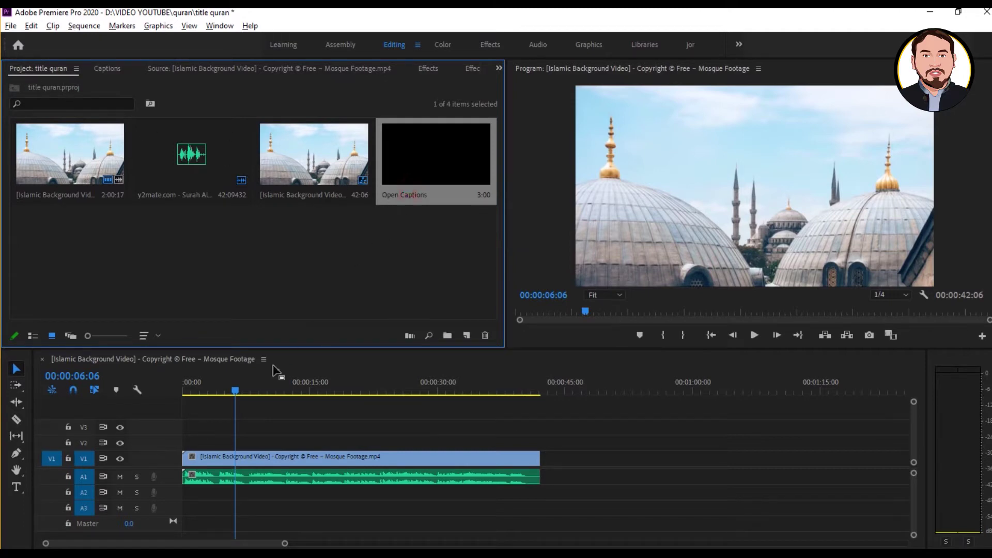
- Place the Open Captions item at the start of track V2 and extend it to the end of the background video
{"action": "left_click_drag", "start_coordinate": [410, 166], "coordinate": [191, 445]}
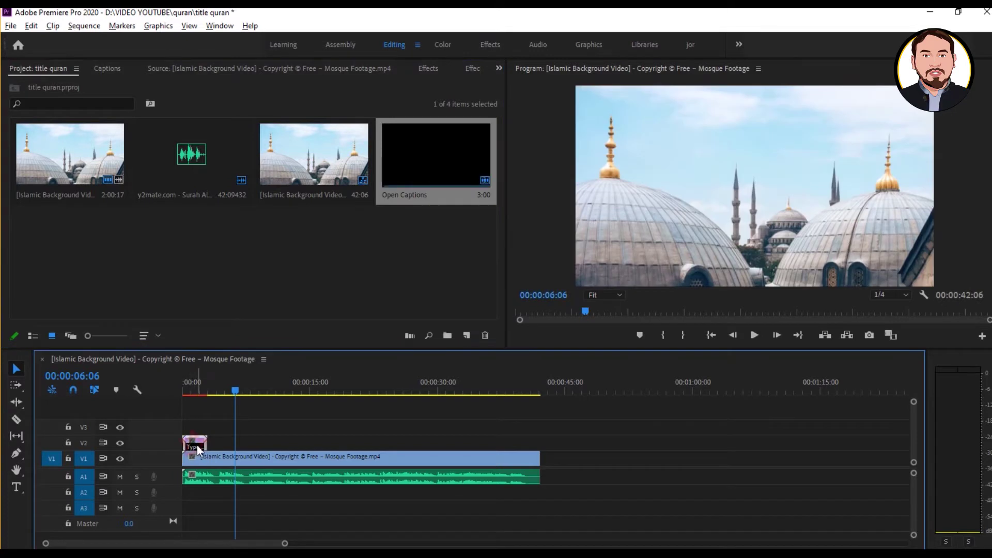
{"action": "left_click", "coordinate": [206, 439]}
{"action": "left_click_drag", "start_coordinate": [207, 439], "coordinate": [539, 448]}
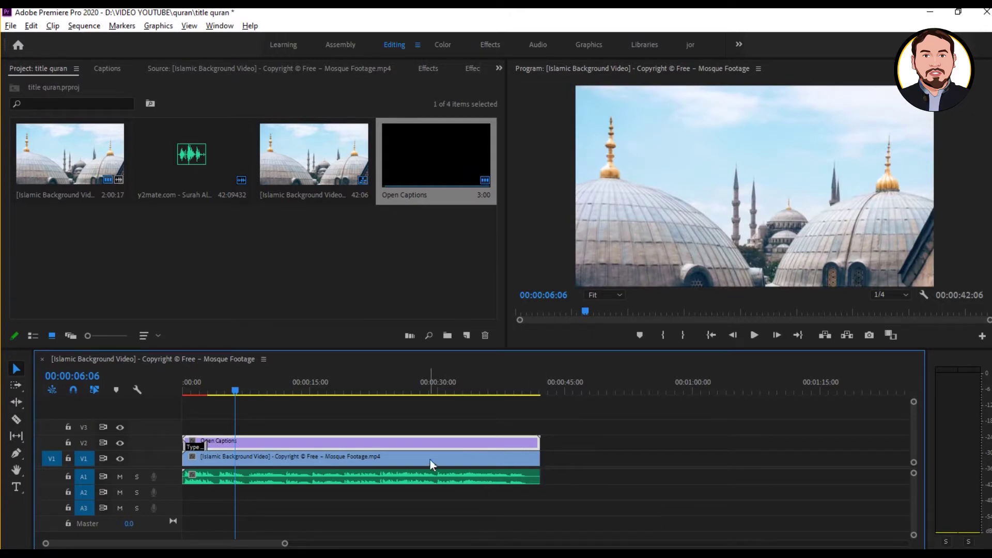
- Lower the system volume, play the opening to find where the first verse starts, and set the playhead to 00:00:04:04
{"action": "left_click_drag", "start_coordinate": [236, 389], "coordinate": [199, 392]}
{"action": "key", "text": "XF86AudioLowerVolume"}
{"action": "key", "text": "XF86AudioLowerVolume"}
{"action": "key", "text": "XF86AudioLowerVolume"}
{"action": "key", "text": "XF86AudioLowerVolume"}
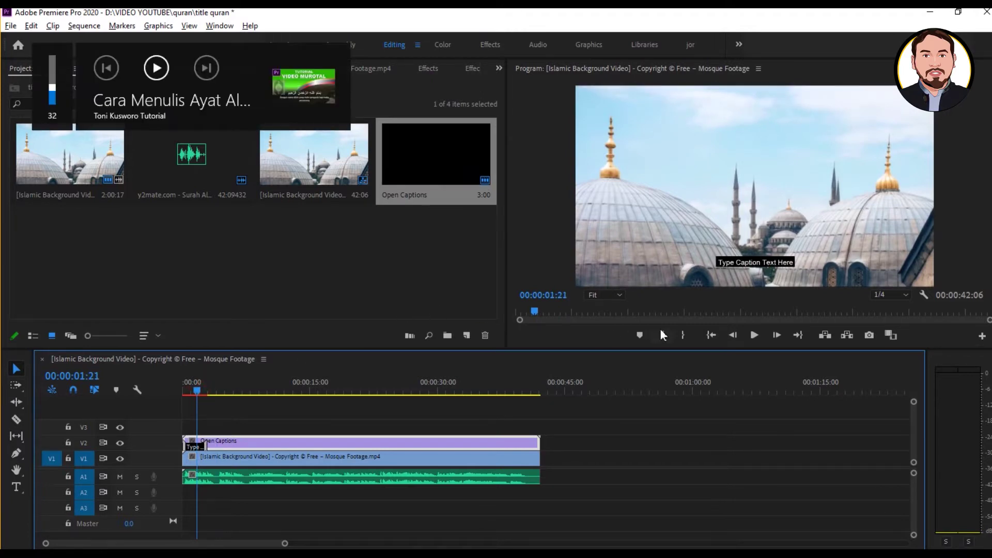
{"action": "left_click", "coordinate": [750, 337]}
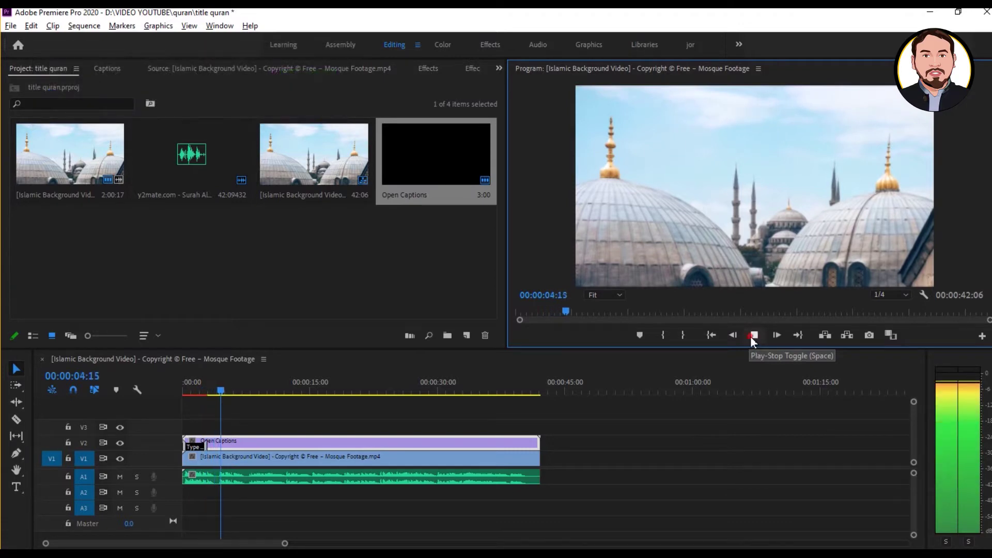
{"action": "left_click", "coordinate": [750, 336]}
{"action": "left_click_drag", "start_coordinate": [224, 392], "coordinate": [218, 392]}
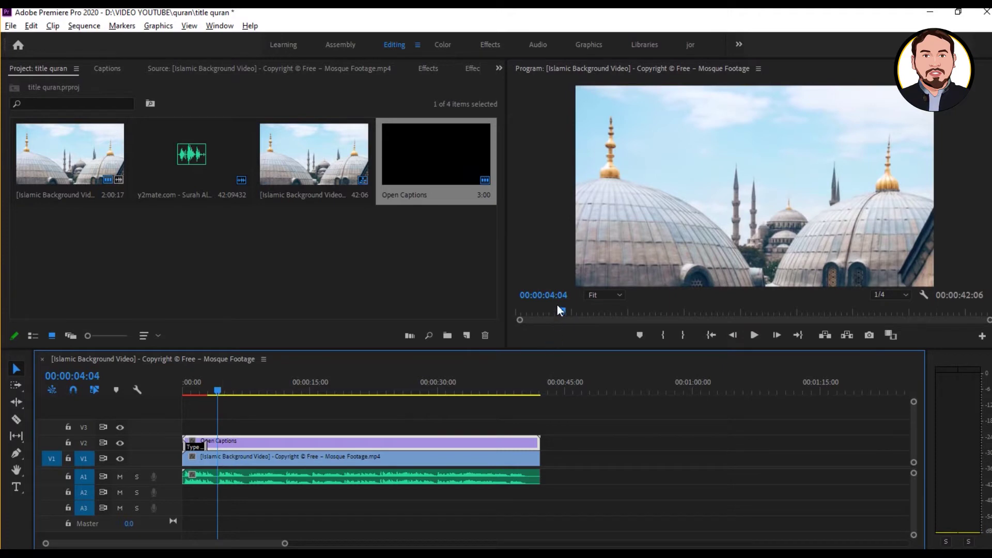
- Open the Open Captions clip for editing and set the first caption's In time to 00:00:04:04
{"action": "left_click", "coordinate": [380, 256]}
{"action": "left_click", "coordinate": [247, 446]}
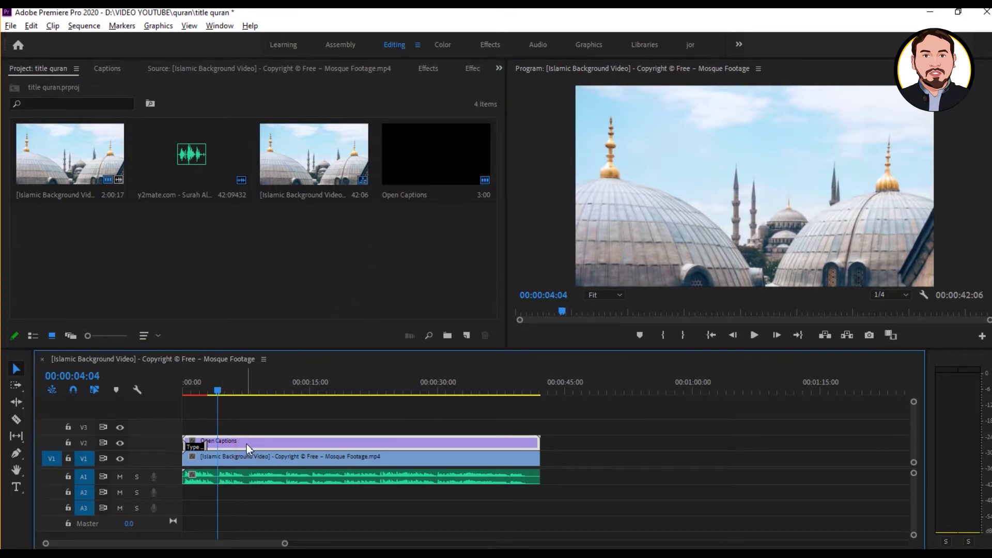
{"action": "left_click", "coordinate": [110, 69]}
{"action": "left_click", "coordinate": [122, 149]}
{"action": "left_click", "coordinate": [127, 143]}
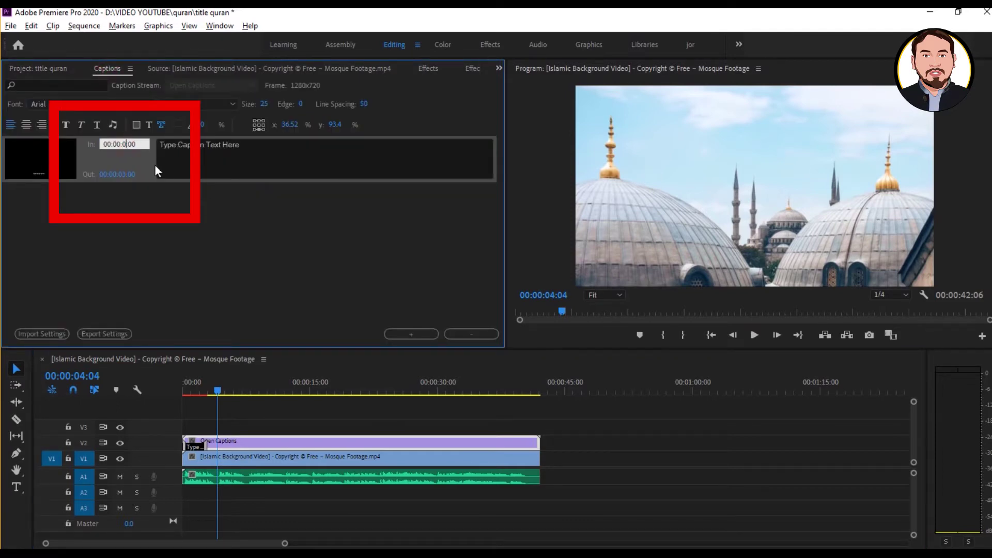
{"action": "left_click", "coordinate": [140, 146]}
{"action": "type", "text": "4"}
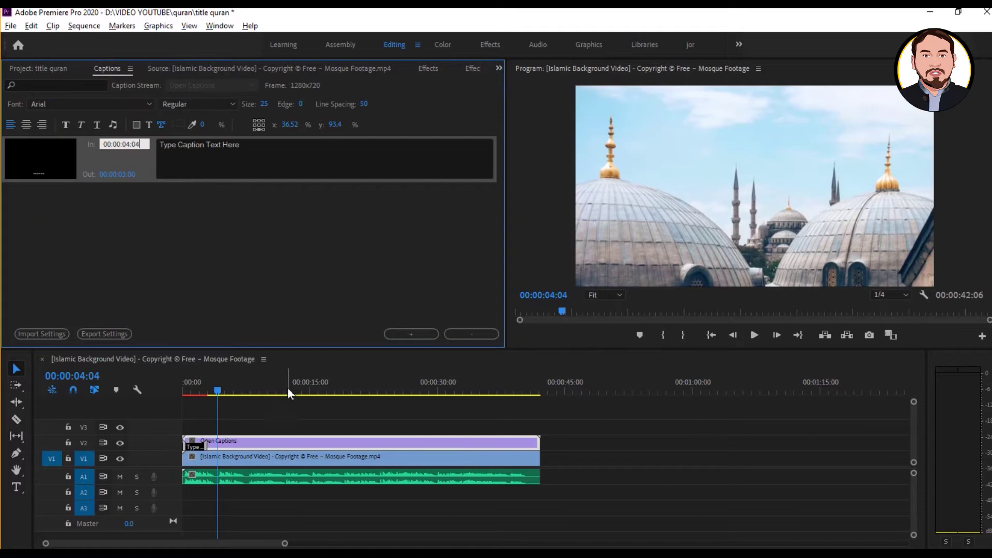
- Find the end of the first verse at 00:00:07:13 and set the caption's Out time to it
{"action": "left_click", "coordinate": [247, 388]}
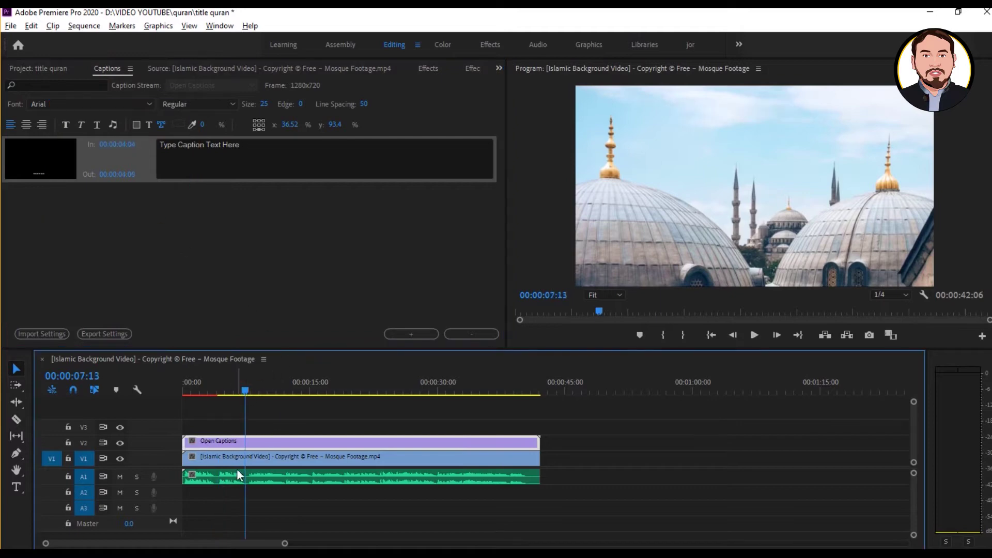
{"action": "left_click", "coordinate": [127, 174]}
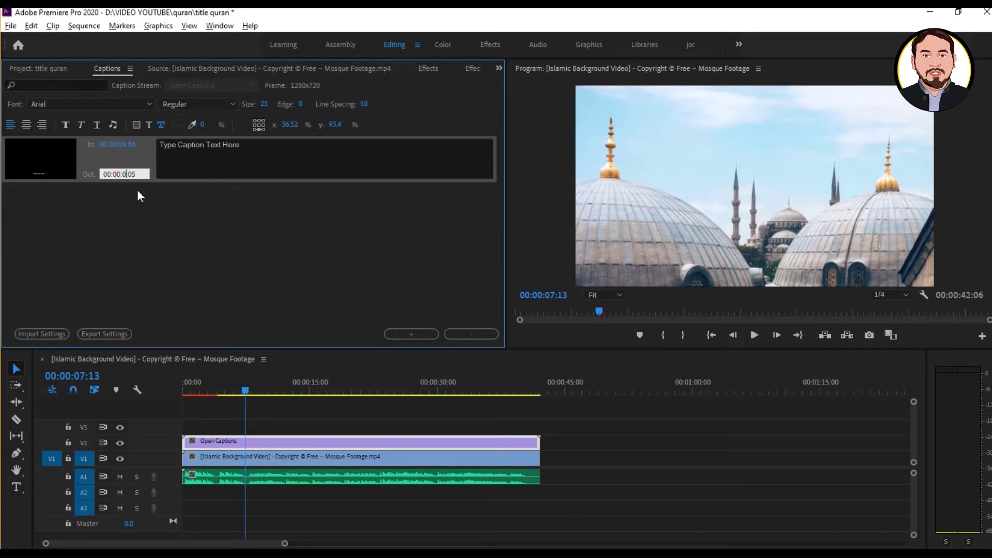
{"action": "left_click_drag", "start_coordinate": [135, 174], "coordinate": [138, 174]}
{"action": "type", "text": "13"}
- Replace the placeholder caption text with the copied Arabic verse and preview it at 00:00:06:01
{"action": "left_click", "coordinate": [248, 146]}
{"action": "left_click_drag", "start_coordinate": [248, 146], "coordinate": [150, 146]}
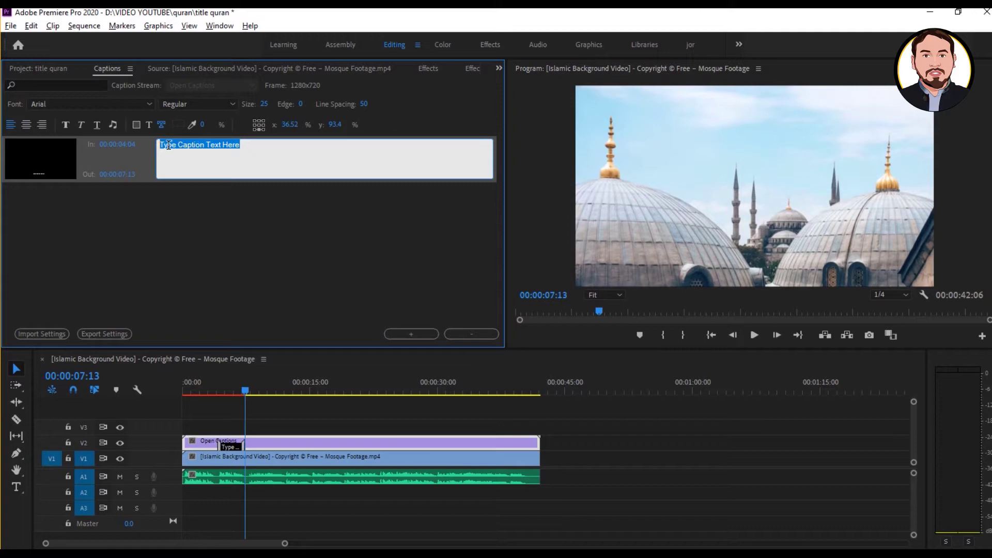
{"action": "key", "text": "ctrl+v"}
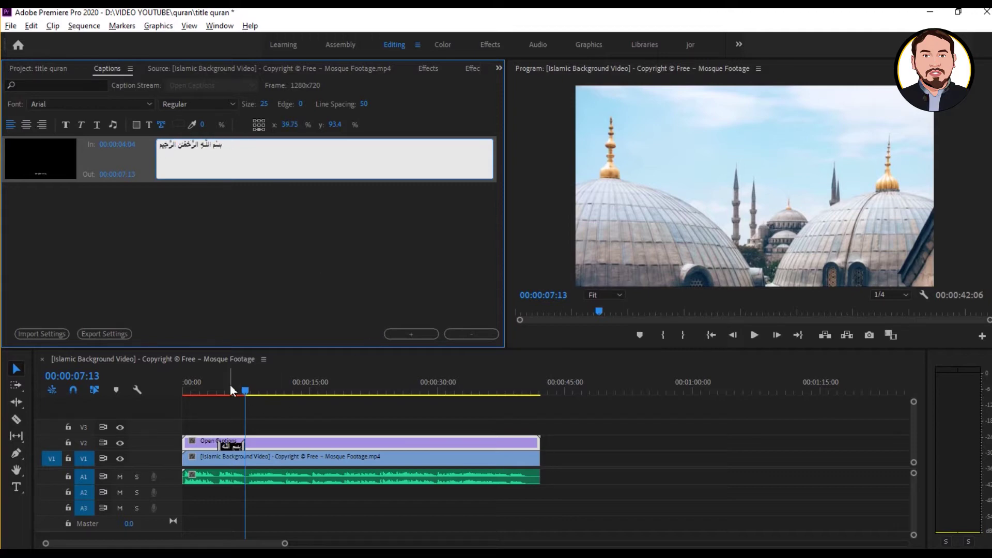
{"action": "left_click_drag", "start_coordinate": [243, 388], "coordinate": [232, 393]}
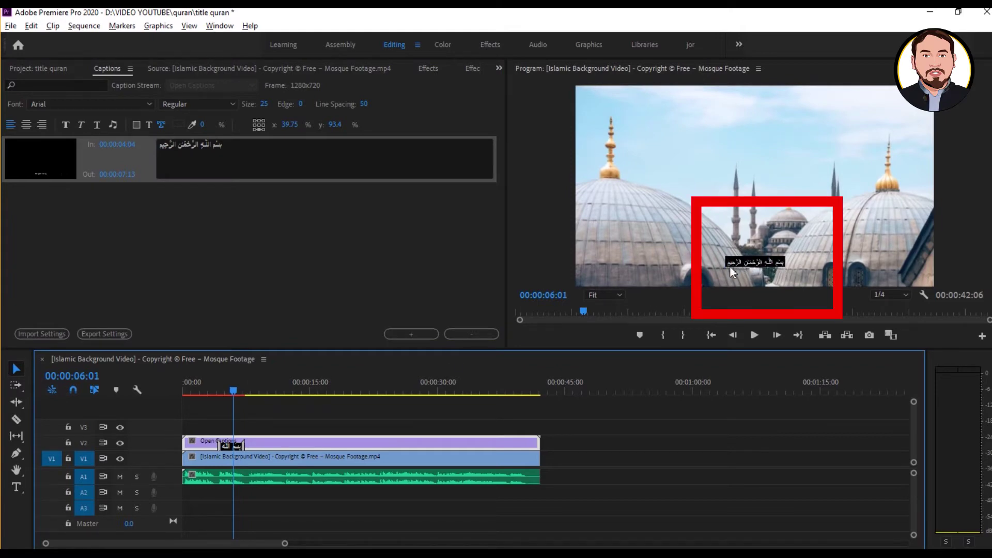
- Set the font size of the first caption's Arabic verse to 80
{"action": "left_click", "coordinate": [228, 145]}
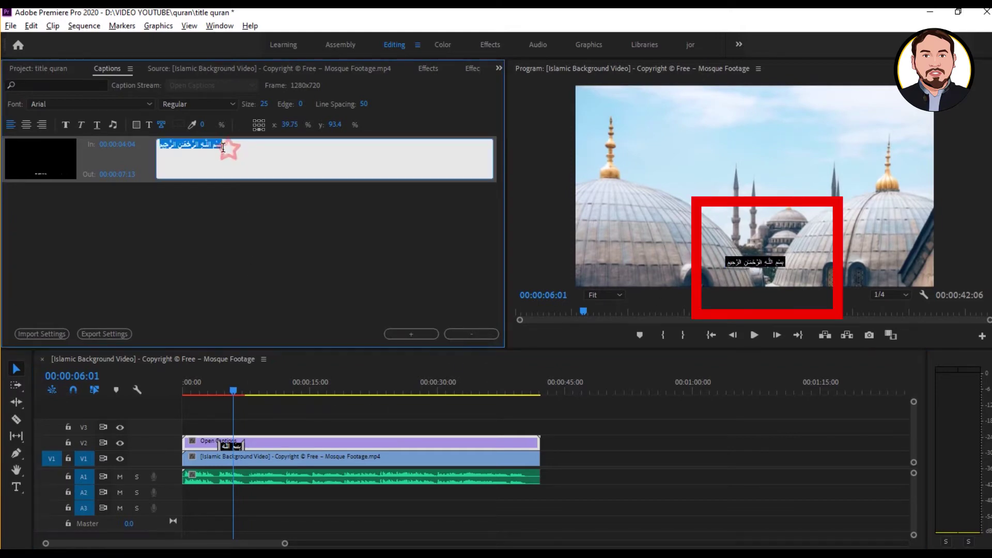
{"action": "left_click_drag", "start_coordinate": [160, 146], "coordinate": [171, 146]}
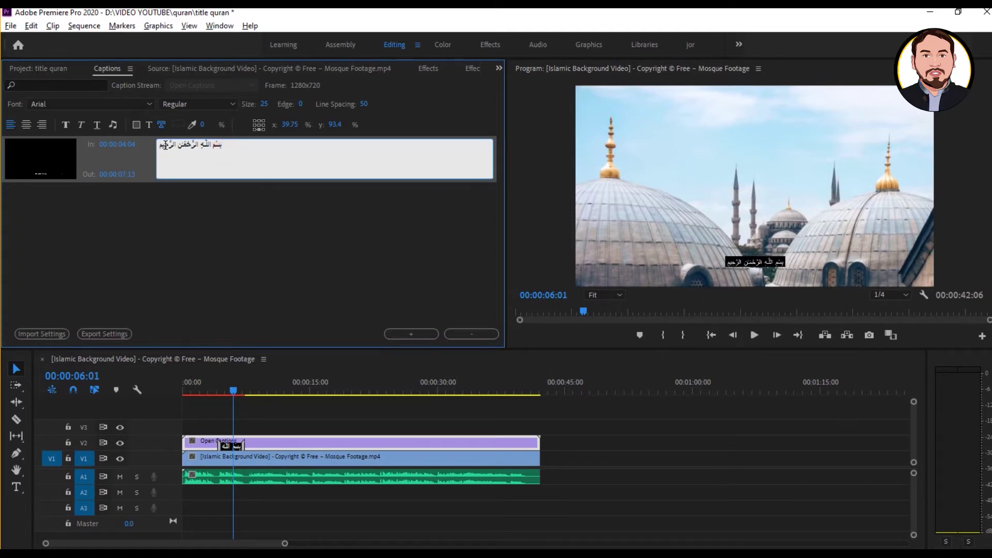
{"action": "triple_click", "coordinate": [165, 145]}
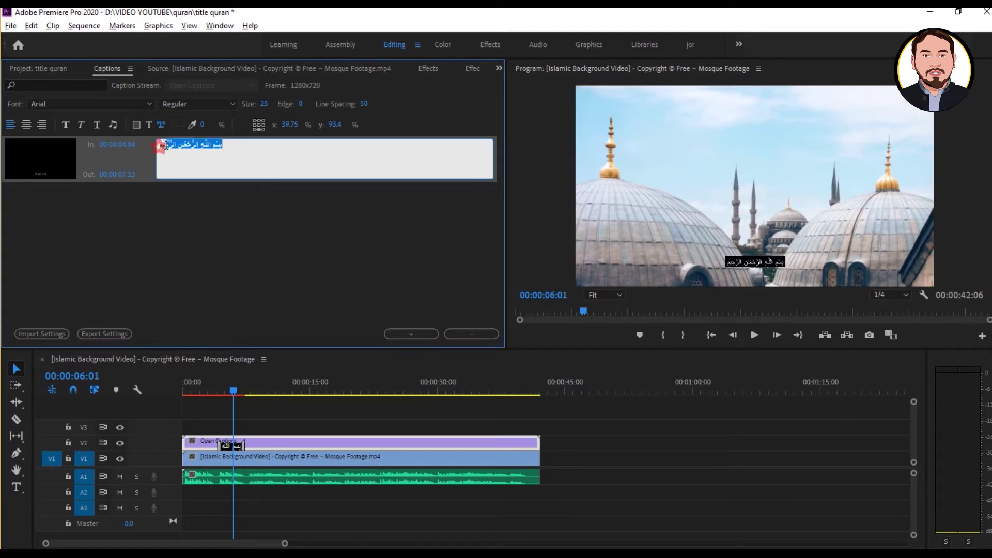
{"action": "left_click", "coordinate": [265, 104]}
{"action": "type", "text": "8"}
{"action": "key", "text": "Return"}
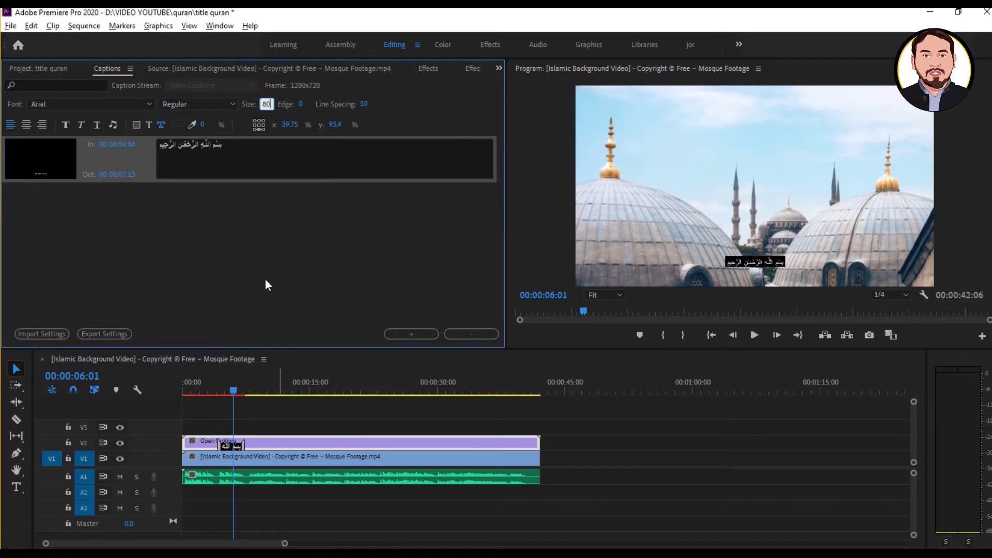
{"action": "left_click", "coordinate": [260, 263]}
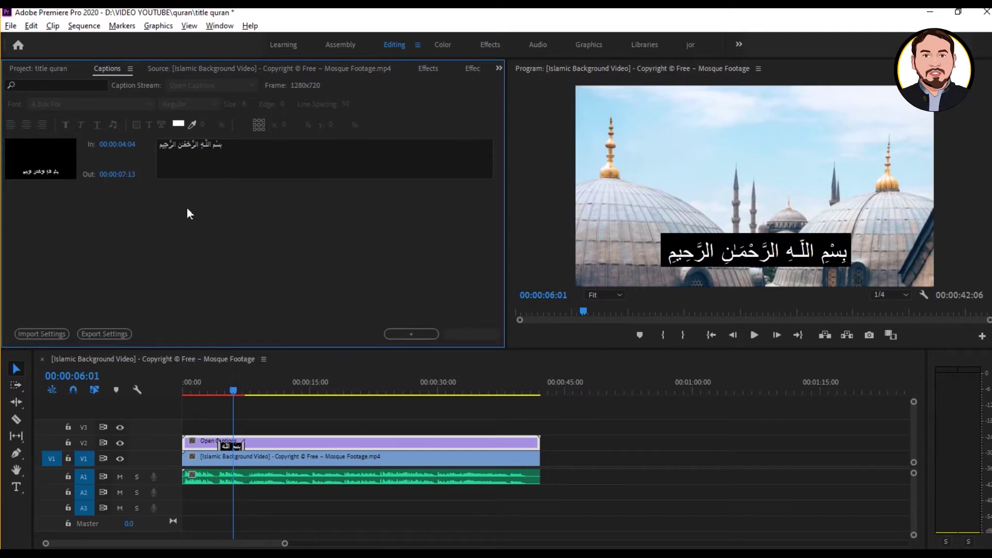
- Add a new empty line beneath the Arabic verse in the first caption
{"action": "left_click", "coordinate": [165, 155]}
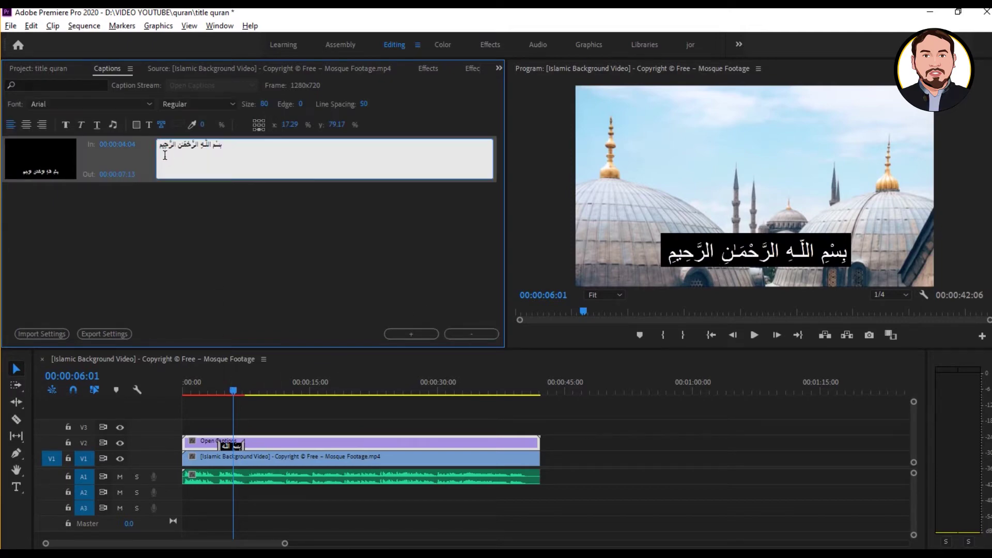
{"action": "key", "text": "BackSpace"}
{"action": "key", "text": "Return"}
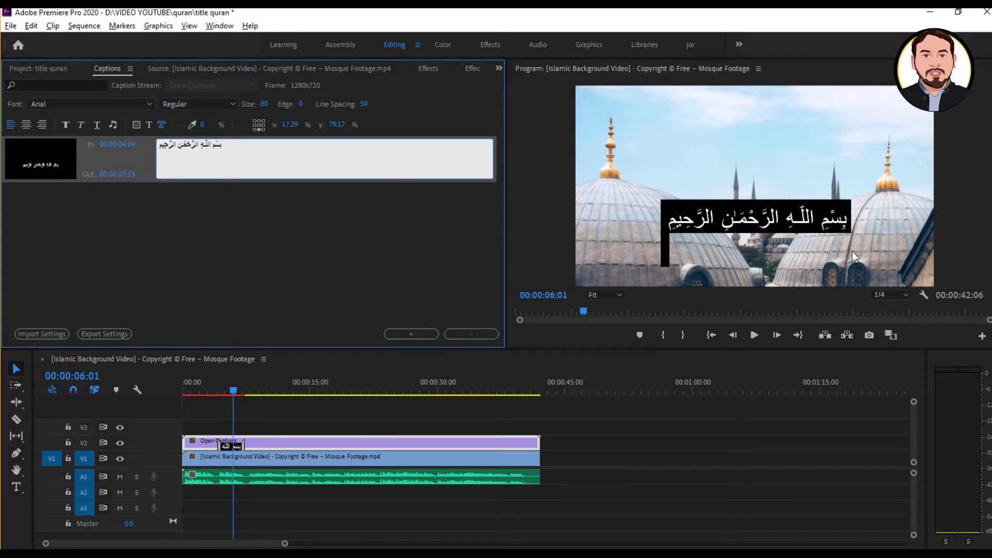
- Switch to the Tanzil.net page in the browser, show the fixed translation box, and copy the first verse's Malay translation
{"action": "key", "text": "alt+Tab"}
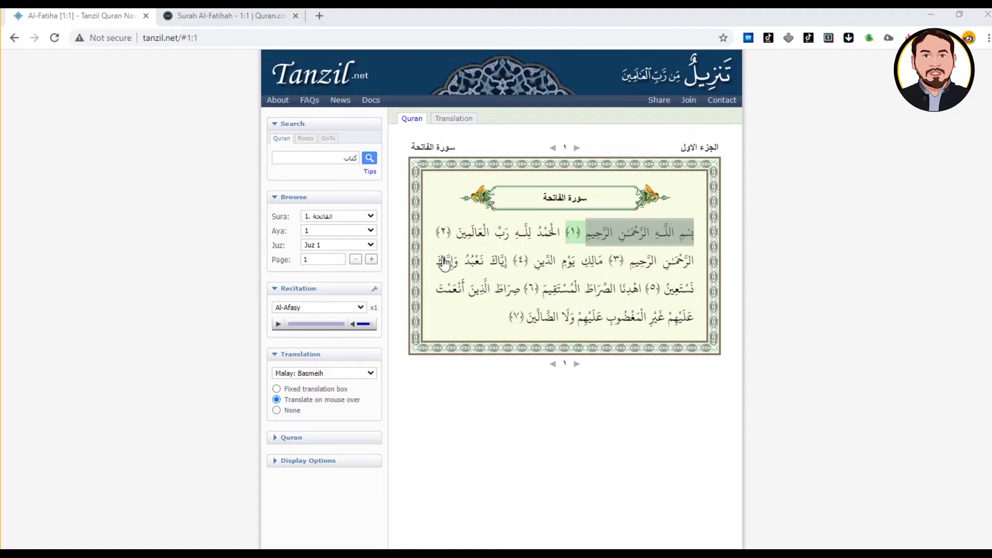
{"action": "mouse_move", "coordinate": [643, 230]}
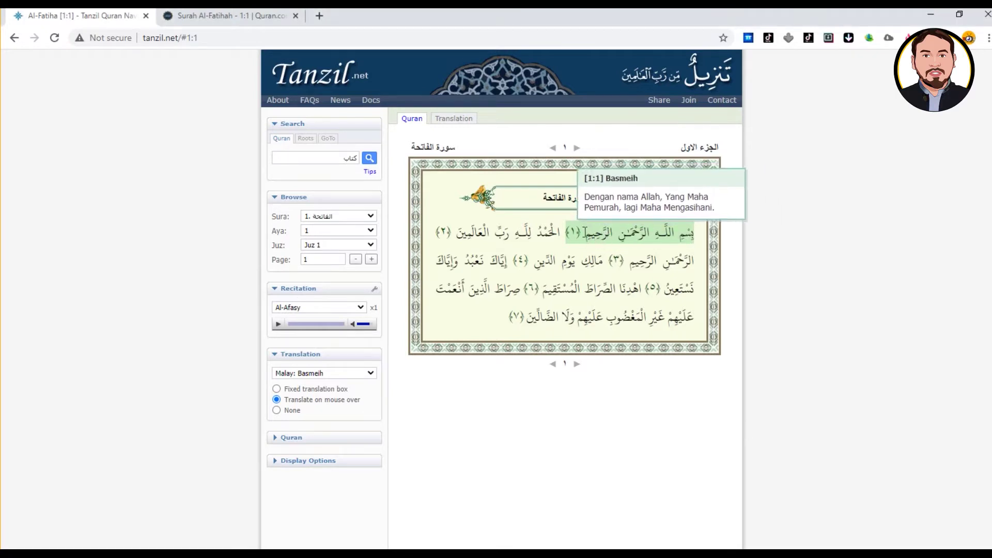
{"action": "left_click", "coordinate": [278, 389]}
{"action": "left_click_drag", "start_coordinate": [708, 251], "coordinate": [842, 266]}
{"action": "key", "text": "ctrl+c"}
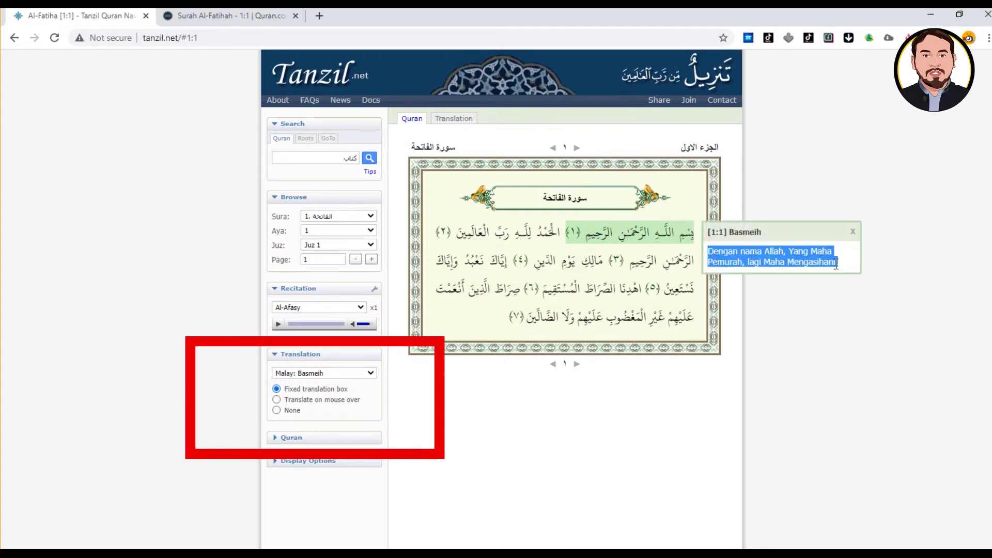
{"action": "right_click", "coordinate": [821, 262]}
{"action": "left_click", "coordinate": [825, 265]}
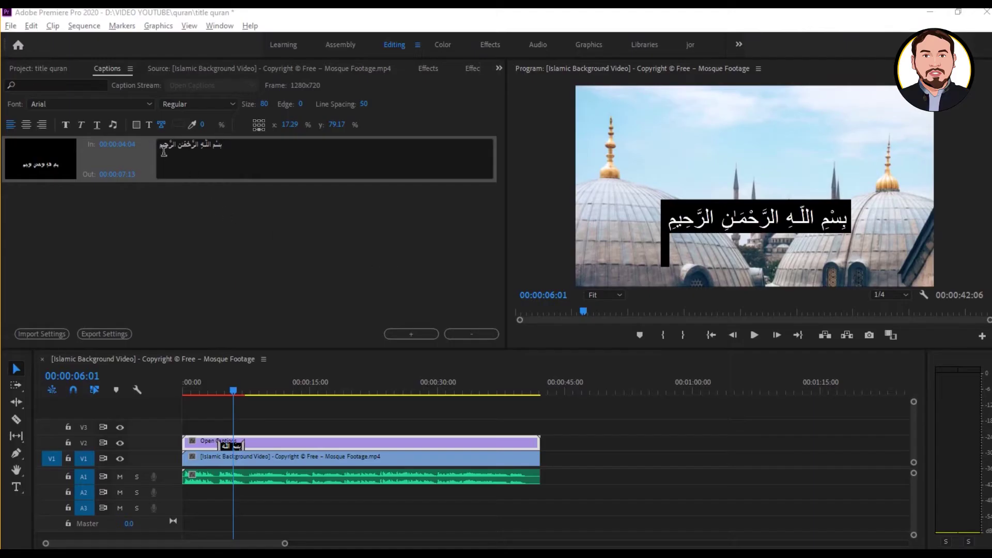
- Back in Premiere Pro, paste the Malay translation on the first caption's second line and set its font size to 30
{"action": "left_click", "coordinate": [163, 152]}
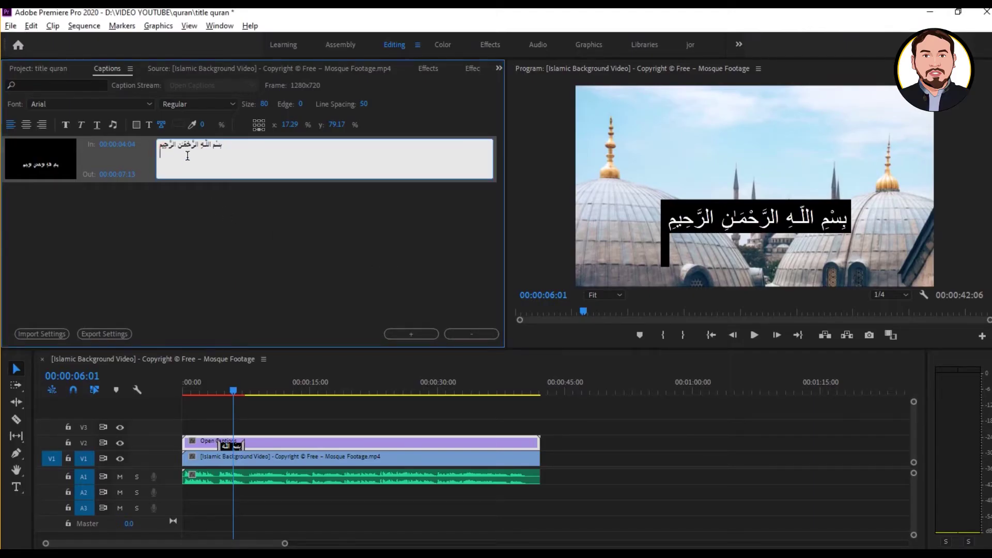
{"action": "key", "text": "ctrl+v"}
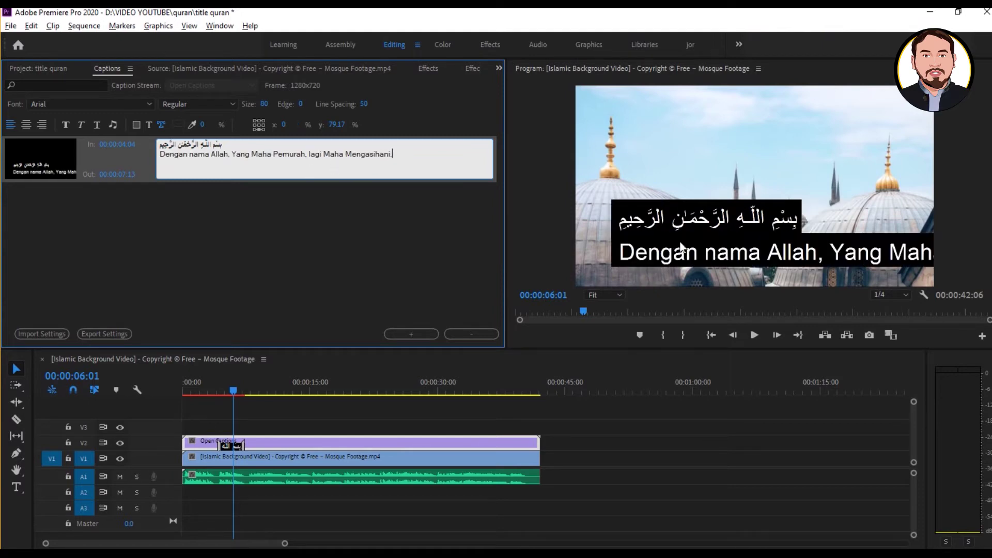
{"action": "left_click_drag", "start_coordinate": [394, 155], "coordinate": [159, 153]}
{"action": "left_click", "coordinate": [265, 104]}
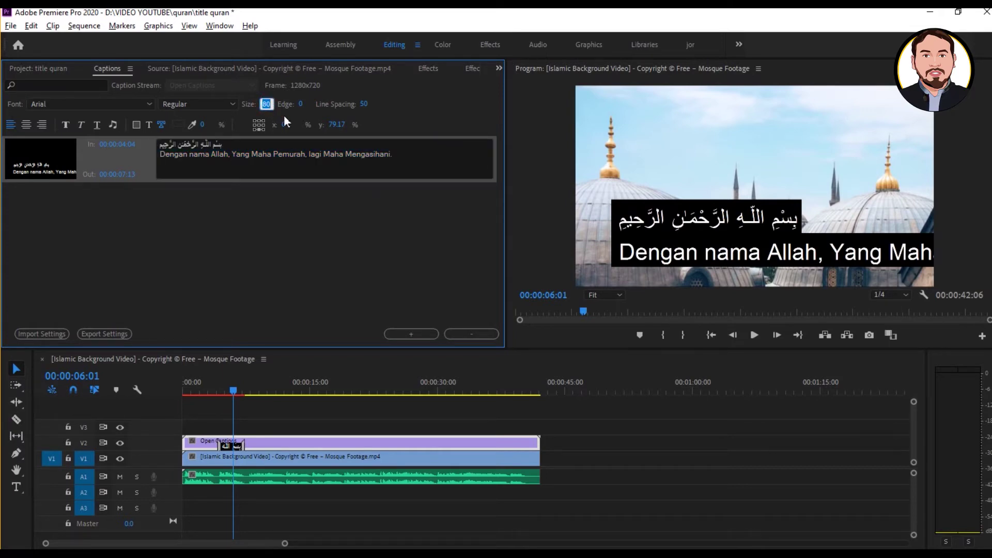
{"action": "type", "text": "30"}
{"action": "key", "text": "Return"}
- Center-align both lines of the first caption
{"action": "left_click", "coordinate": [238, 160]}
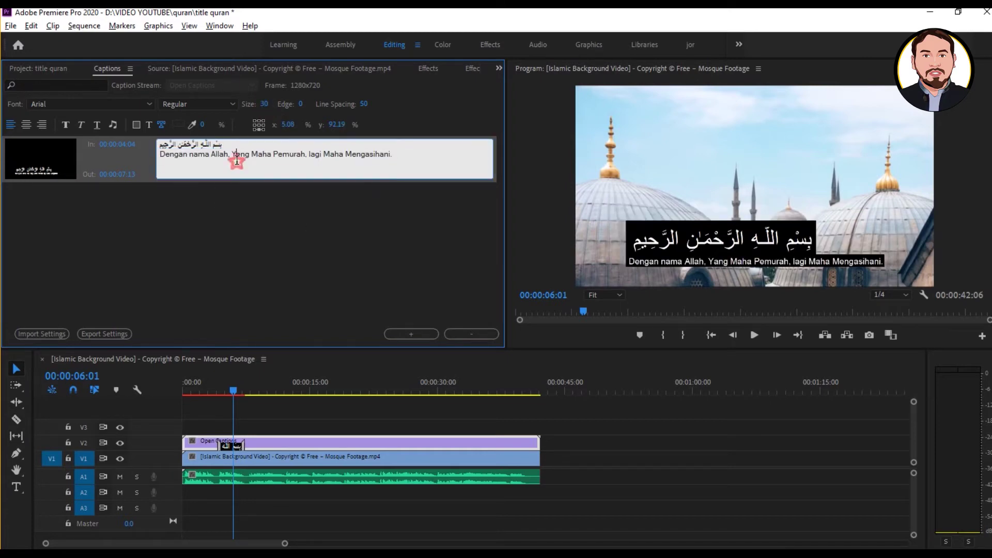
{"action": "key", "text": "ctrl+a"}
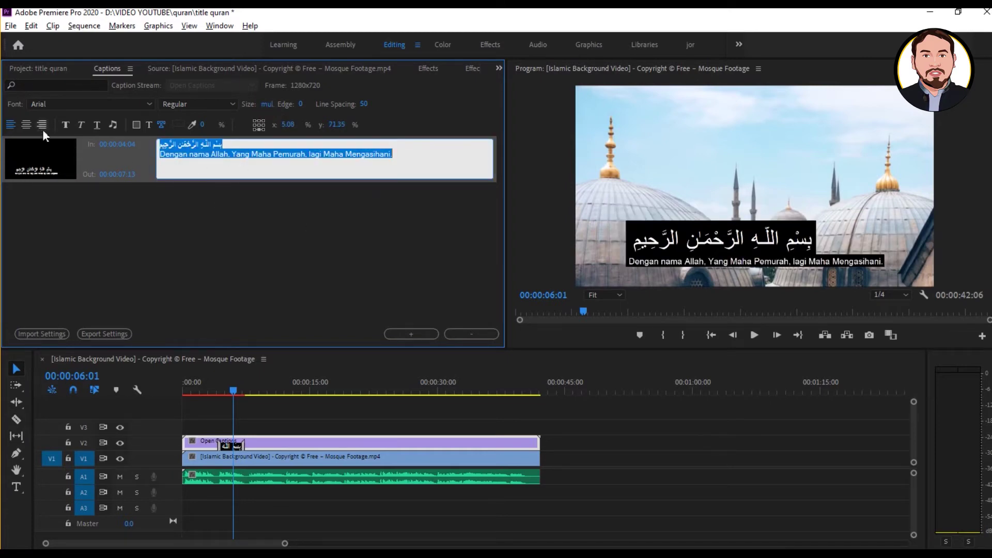
{"action": "left_click", "coordinate": [27, 125]}
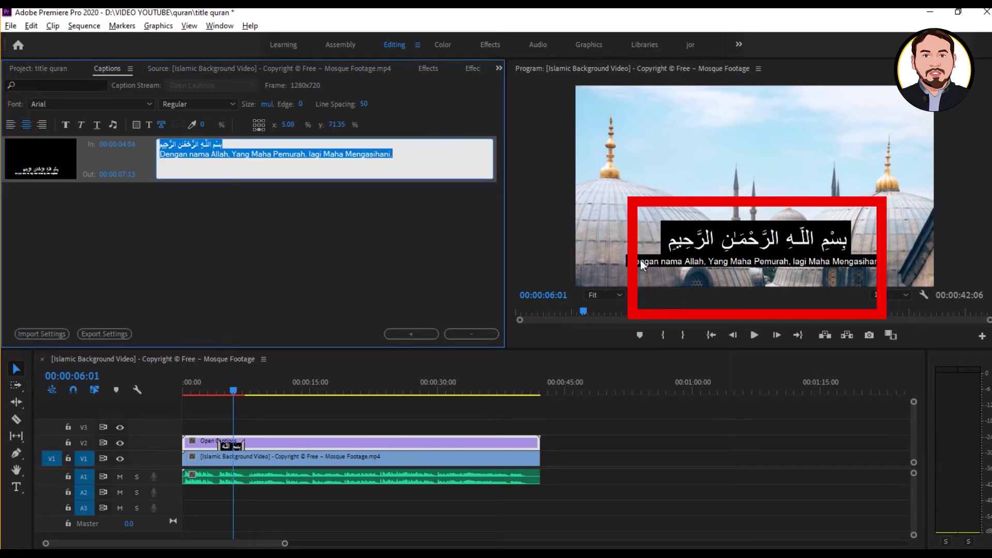
- Move the playhead to the second verse's start at 00:00:07:22, add a new caption, and set its In time to 00:00:07:22
{"action": "left_click", "coordinate": [242, 382]}
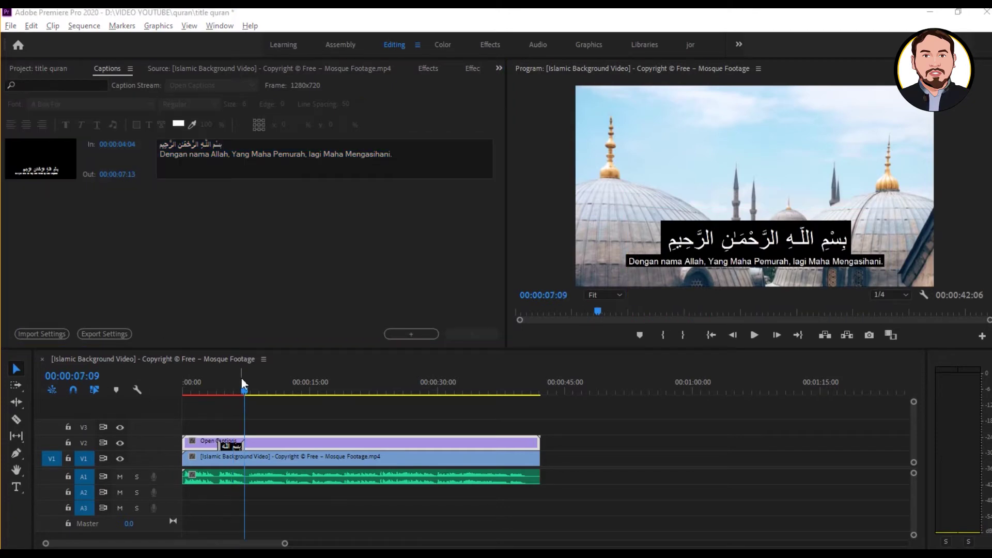
{"action": "left_click_drag", "start_coordinate": [245, 390], "coordinate": [248, 393]}
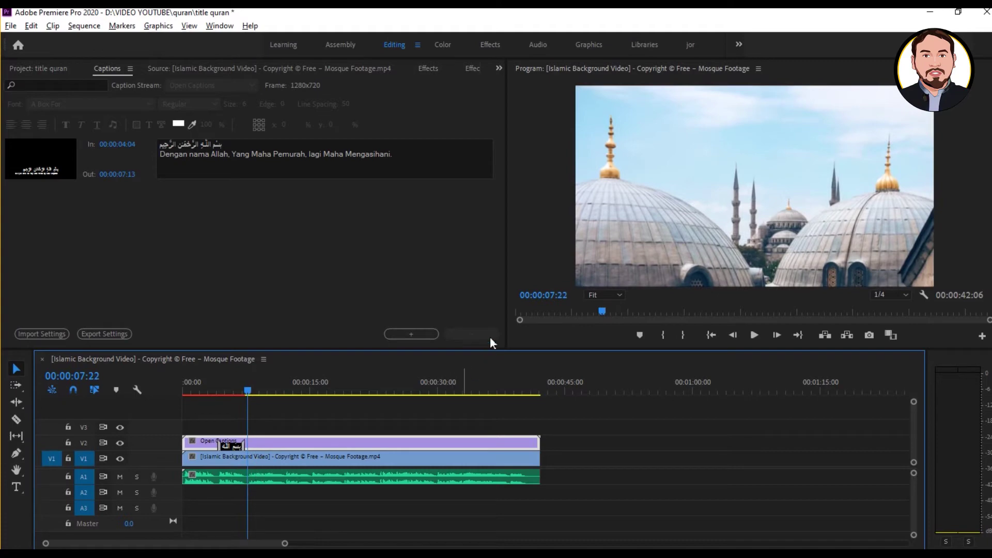
{"action": "left_click", "coordinate": [413, 334]}
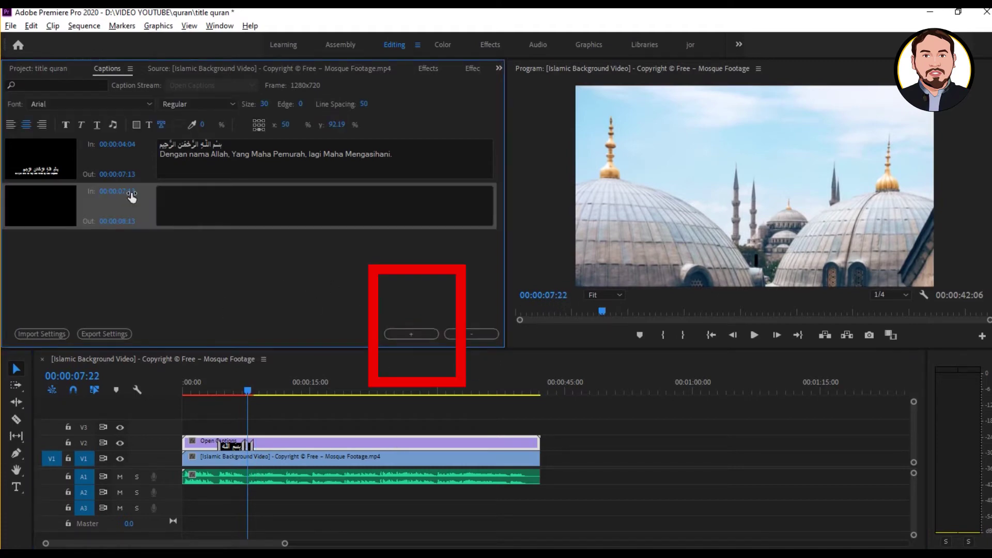
{"action": "left_click", "coordinate": [131, 192]}
{"action": "left_click", "coordinate": [133, 191]}
{"action": "left_click_drag", "start_coordinate": [132, 191], "coordinate": [140, 190]}
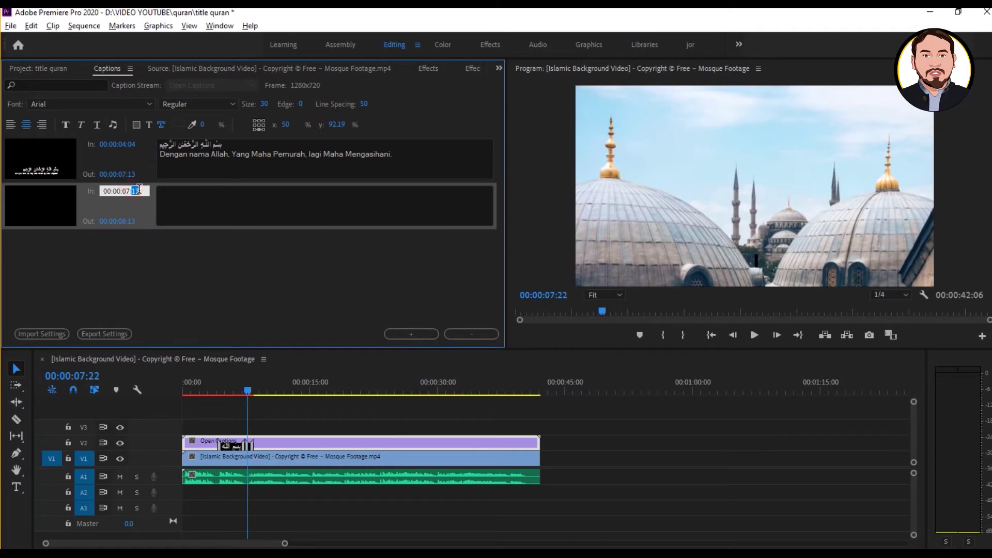
{"action": "type", "text": "22"}
- Find the end of the second verse at 00:00:12:05 and set the second caption's Out time to it
{"action": "left_click", "coordinate": [290, 387]}
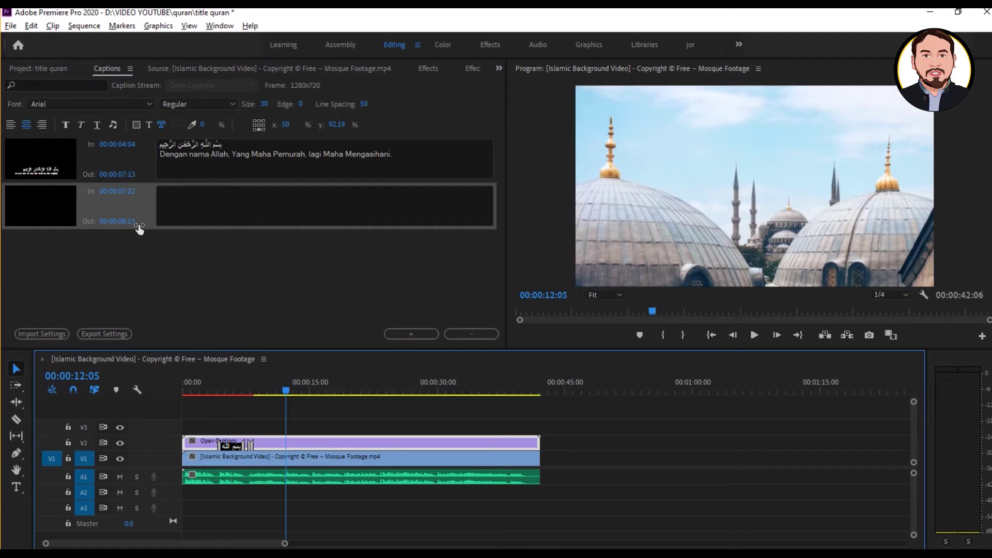
{"action": "left_click", "coordinate": [124, 222]}
{"action": "left_click", "coordinate": [128, 222]}
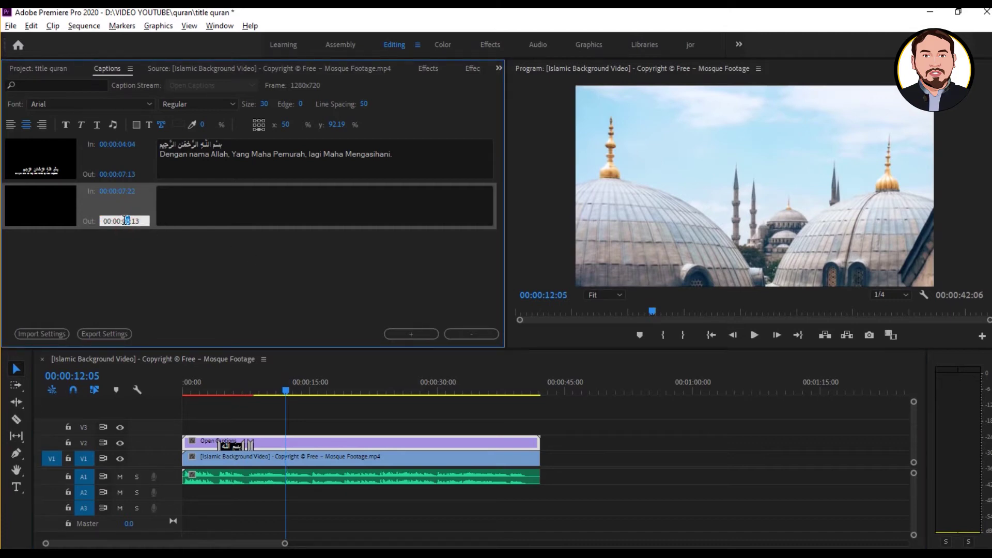
{"action": "left_click_drag", "start_coordinate": [124, 221], "coordinate": [127, 221]}
{"action": "type", "text": "12:05"}
{"action": "left_click", "coordinate": [296, 281]}
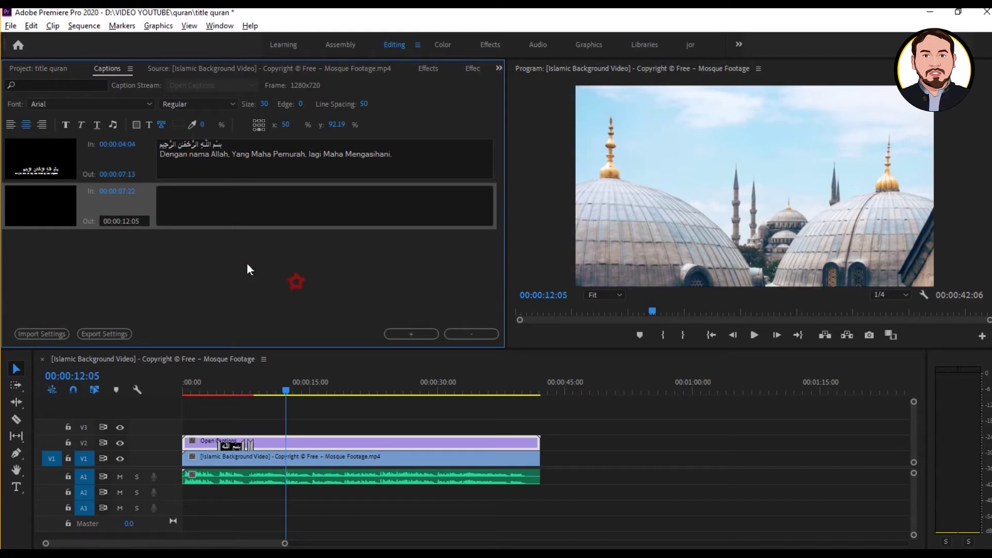
- Open the second caption's empty text for editing
{"action": "left_click", "coordinate": [176, 194]}
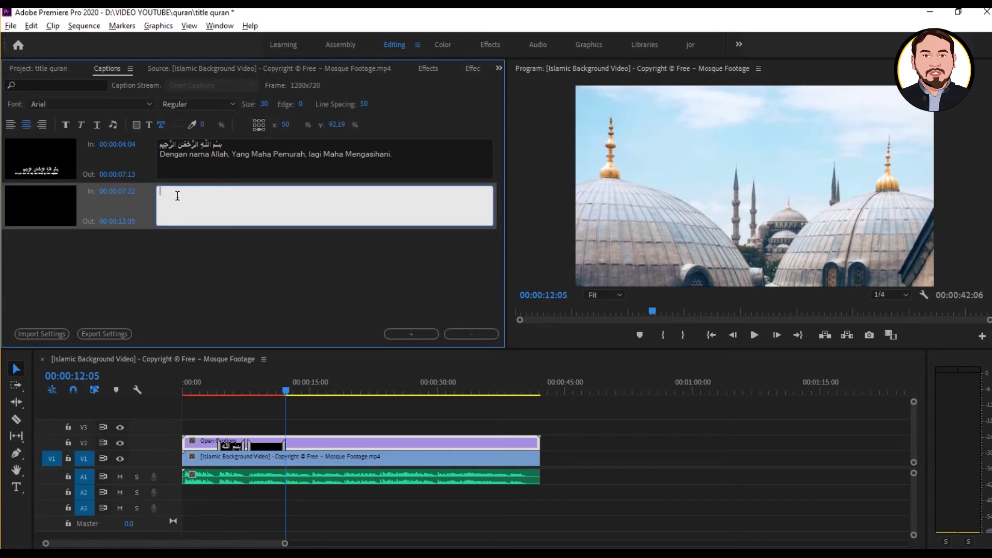